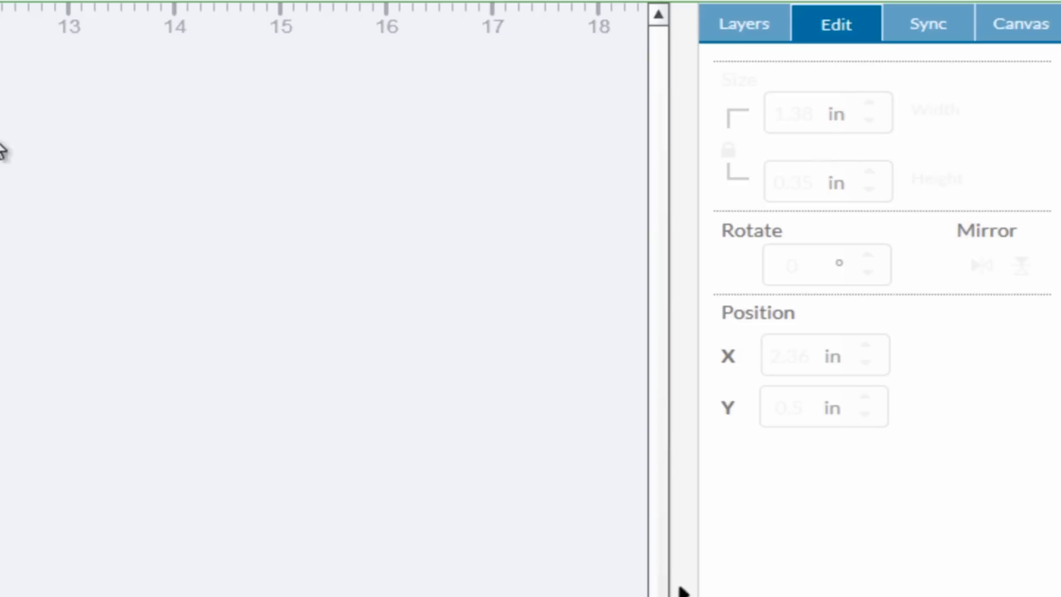
click(0, 142)
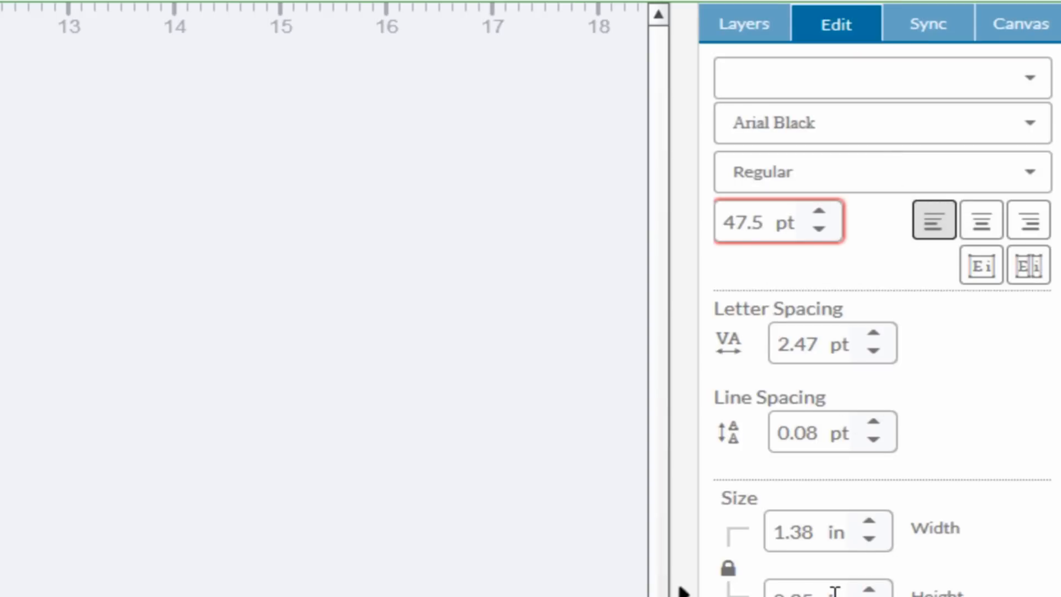
double_click(811, 595)
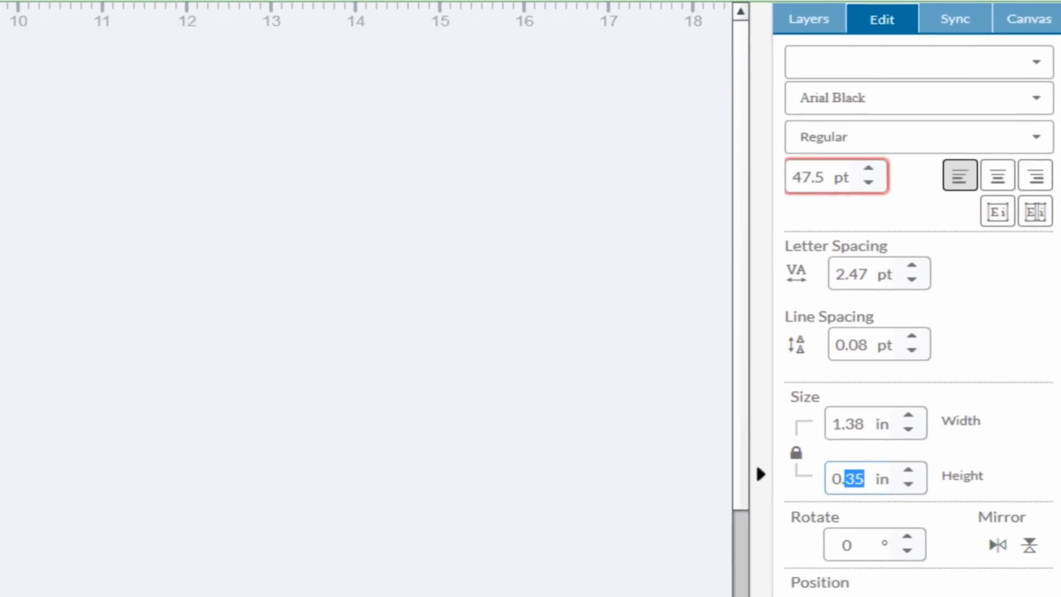
click(254, 155)
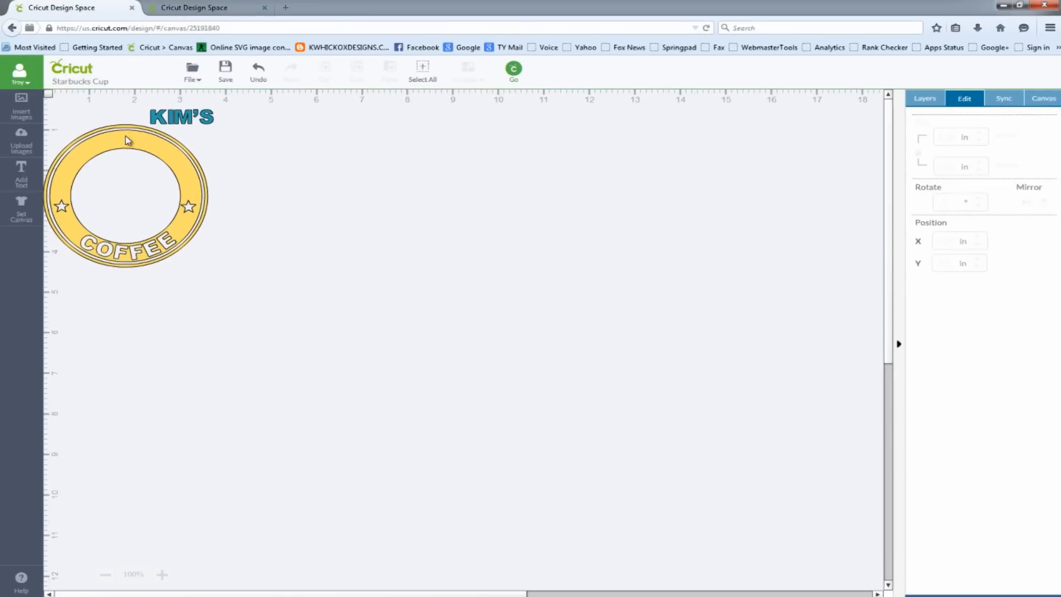
Move the blue name text onto the upper part of the yellow ring band, at about X 0.55 in, Y 0.53 in
click(162, 577)
click(162, 577)
click(162, 577)
click(162, 577)
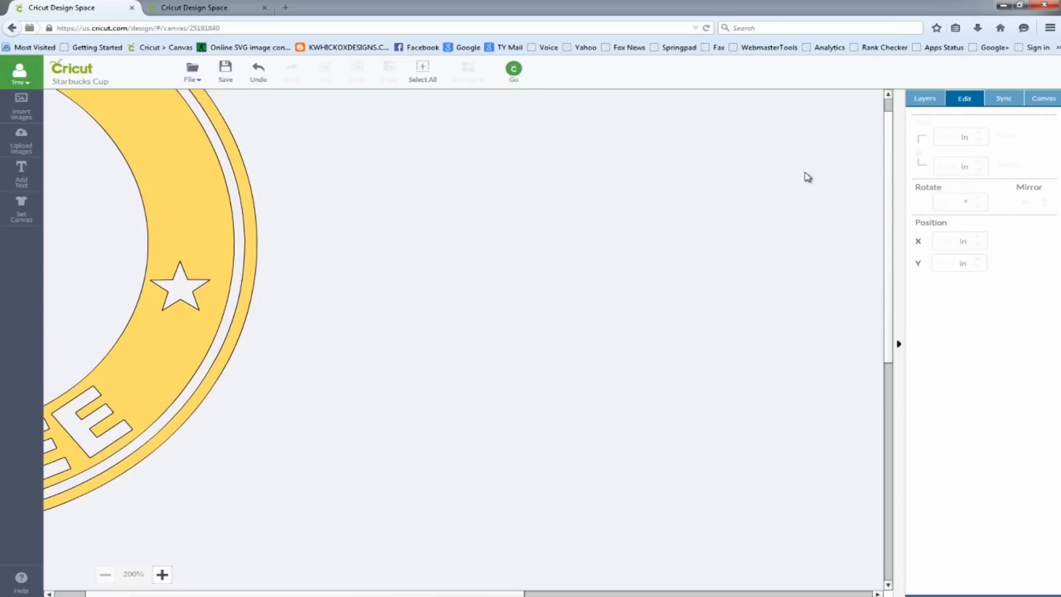
scroll(888, 111, up, 5)
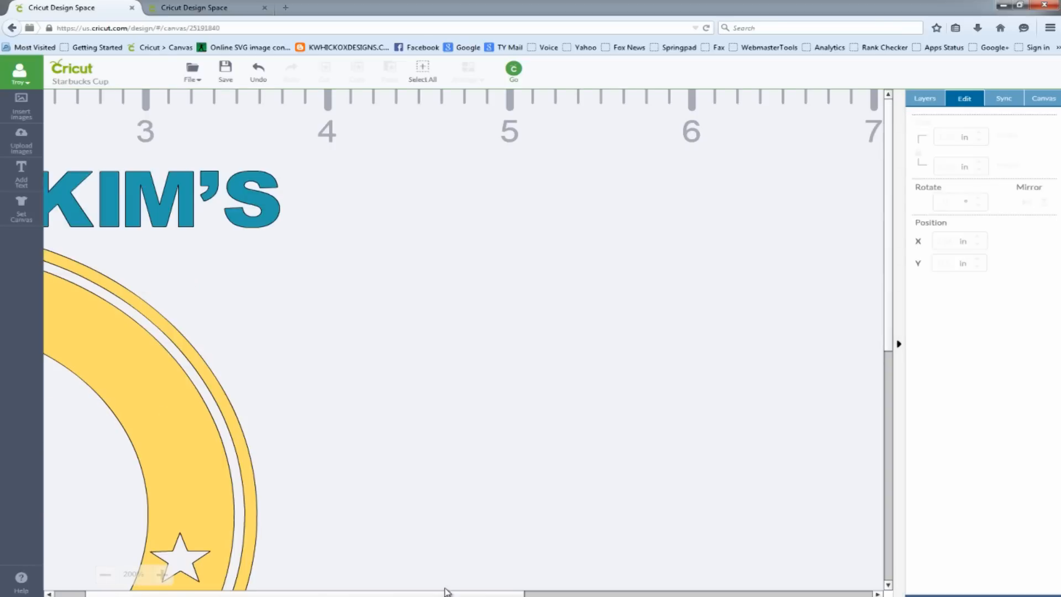
click(76, 595)
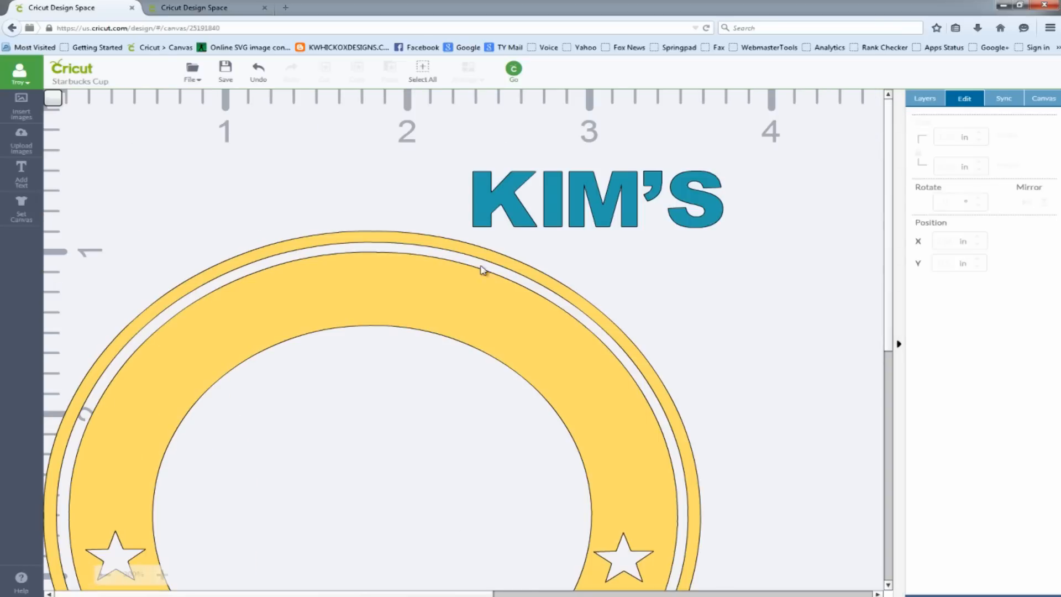
drag(599, 207, 359, 288)
click(380, 224)
click(474, 180)
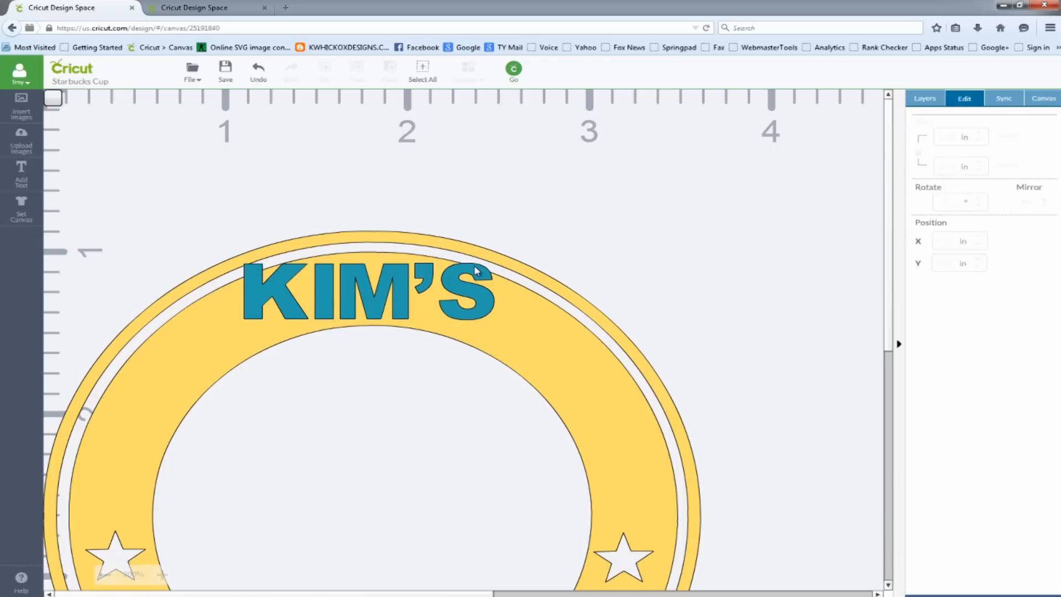
drag(476, 268, 477, 270)
click(374, 513)
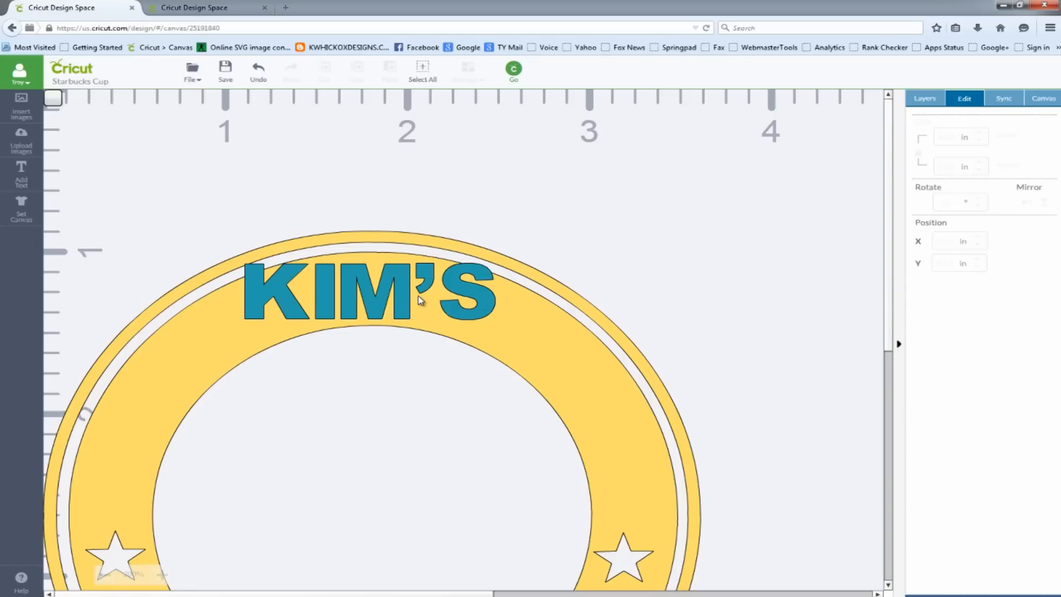
Isolate the blue name text into individual letters and test that single letters can be selected separately
click(390, 296)
right_click(389, 295)
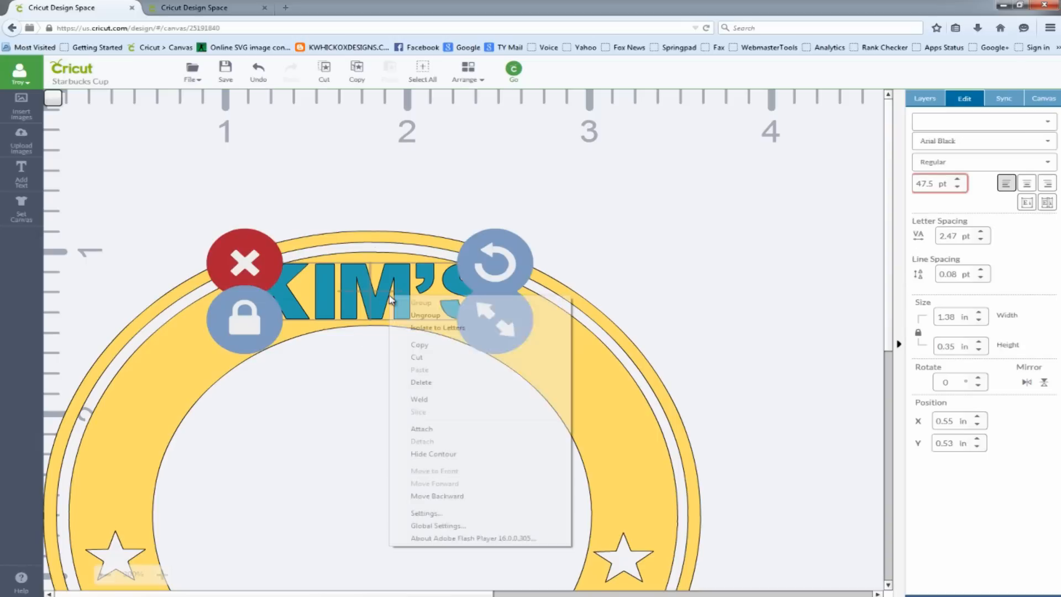
click(441, 328)
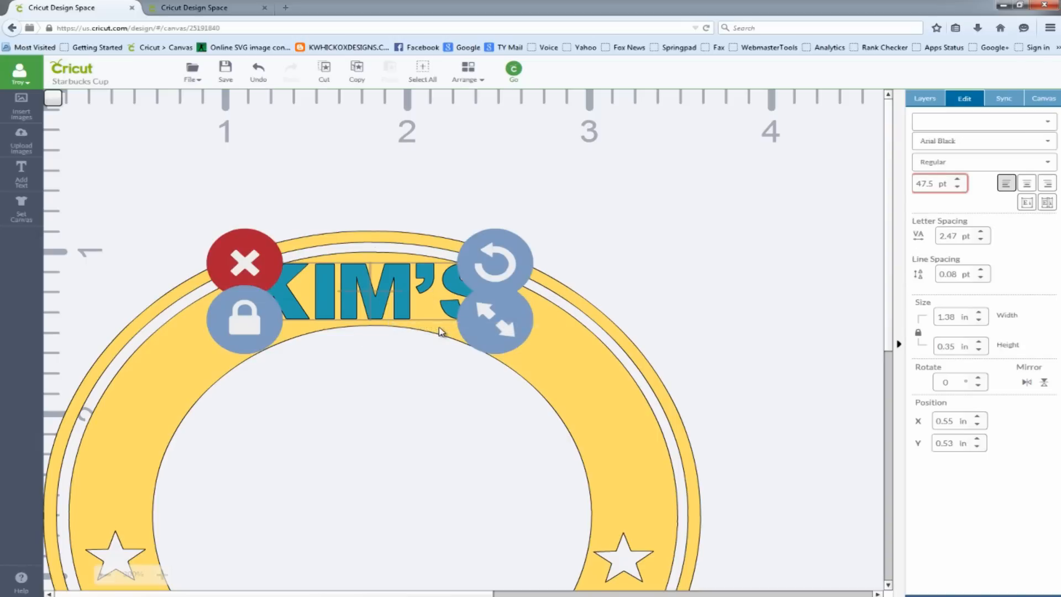
click(468, 286)
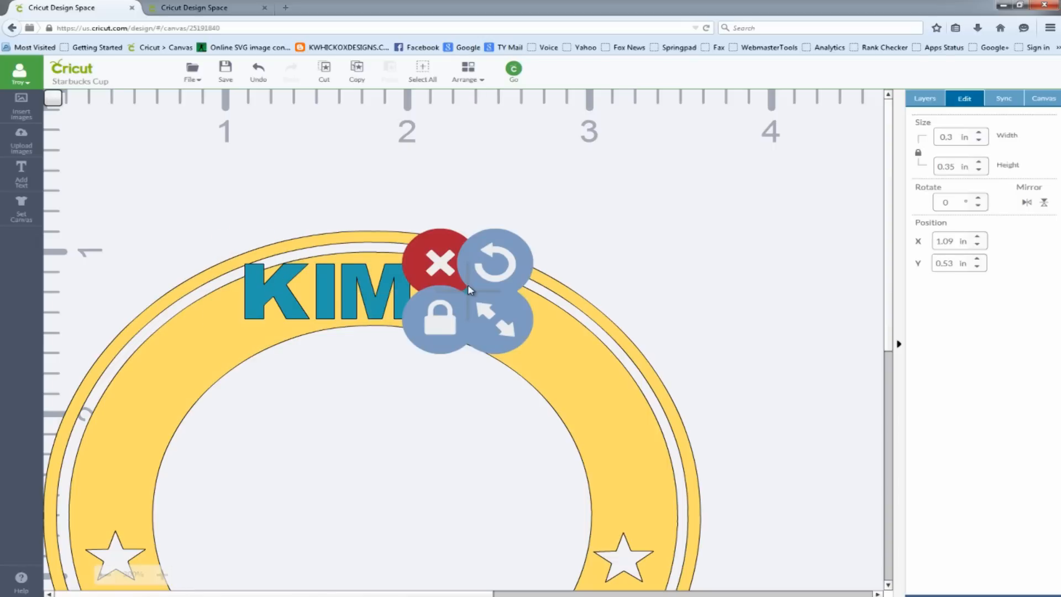
click(265, 285)
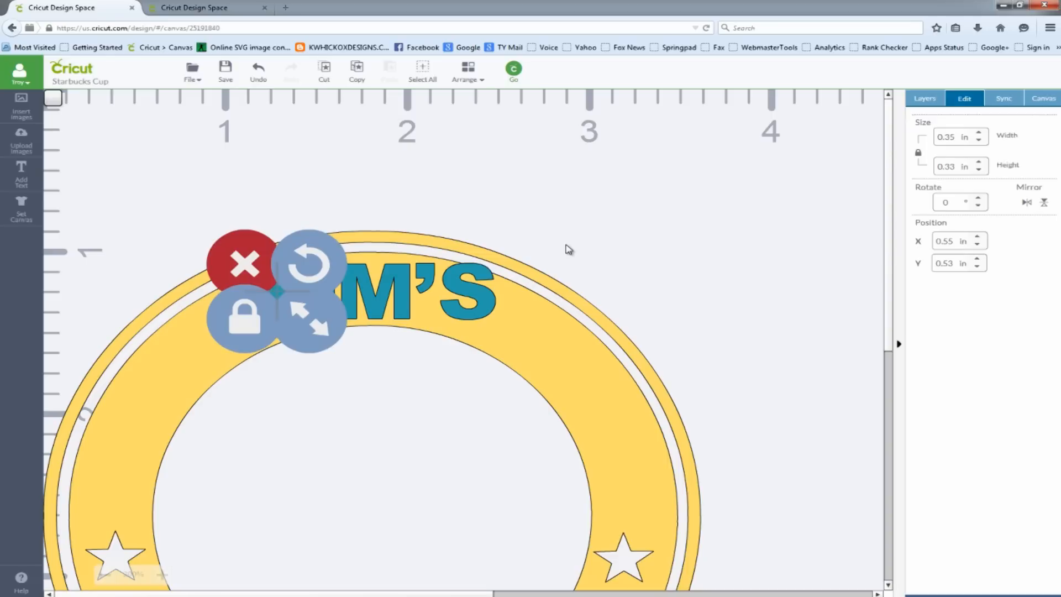
click(414, 360)
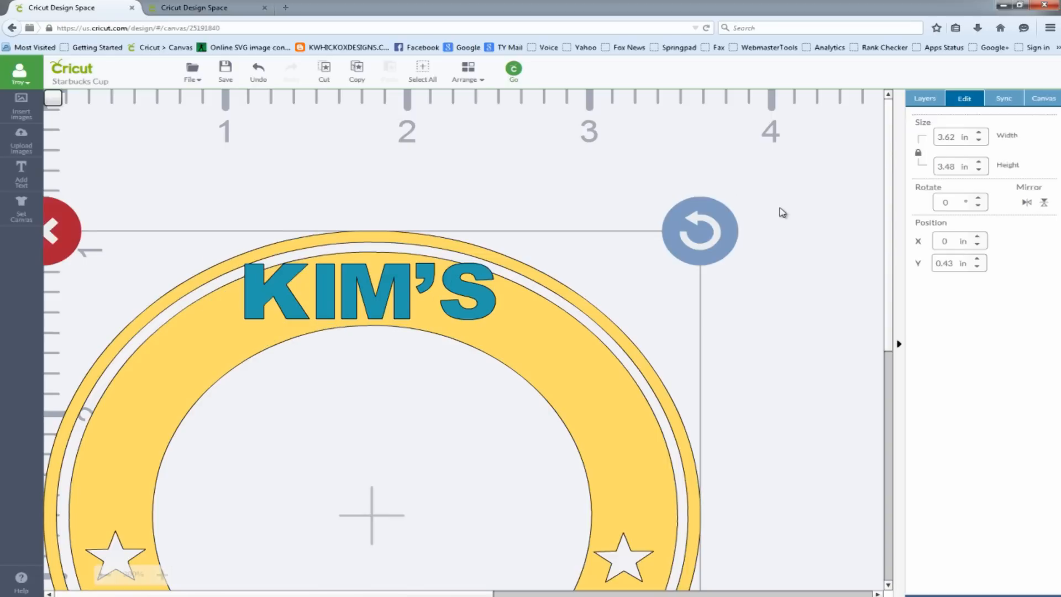
click(706, 253)
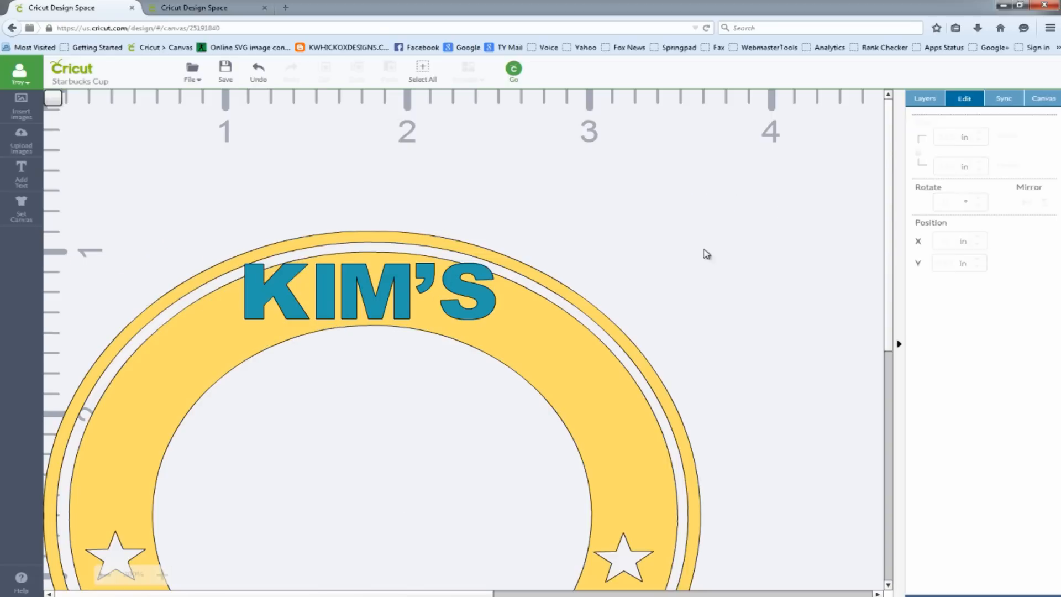
Rotate the first letter counterclockwise and move it down and outward so it follows the ring band's curve
click(278, 294)
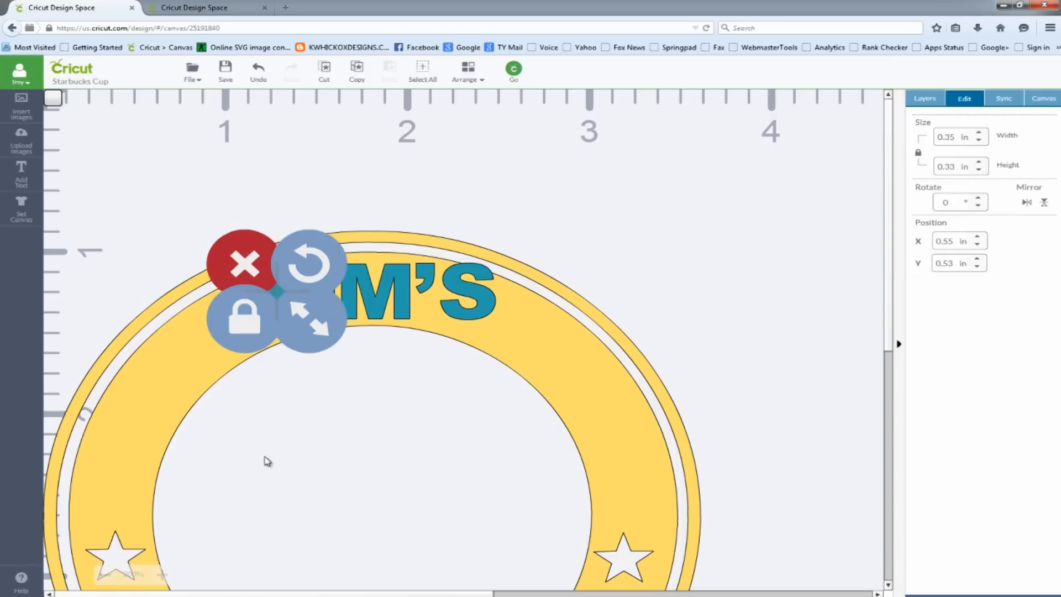
click(161, 575)
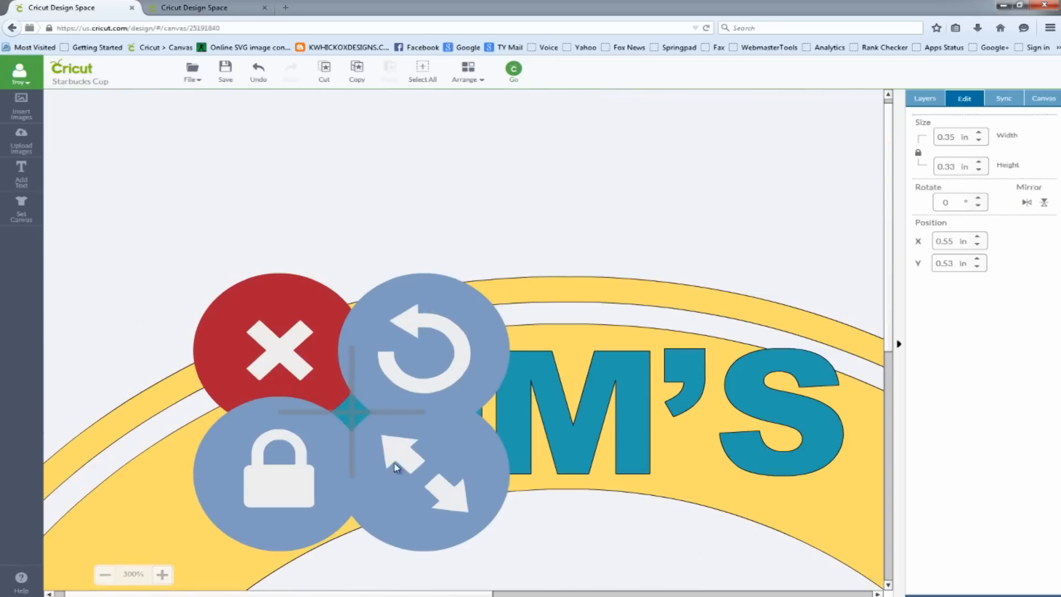
click(105, 576)
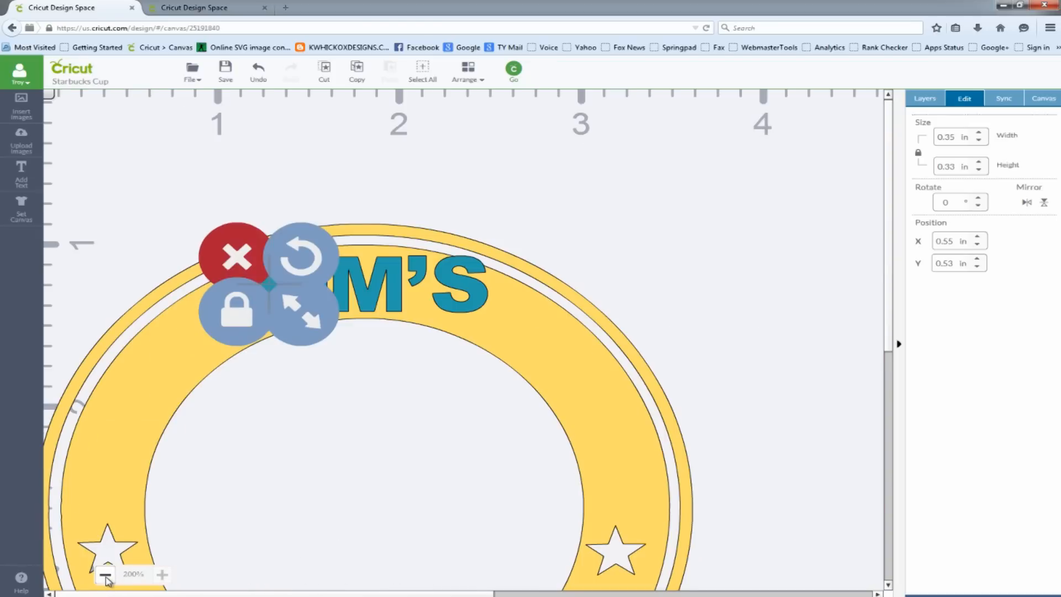
drag(303, 283, 310, 197)
click(310, 199)
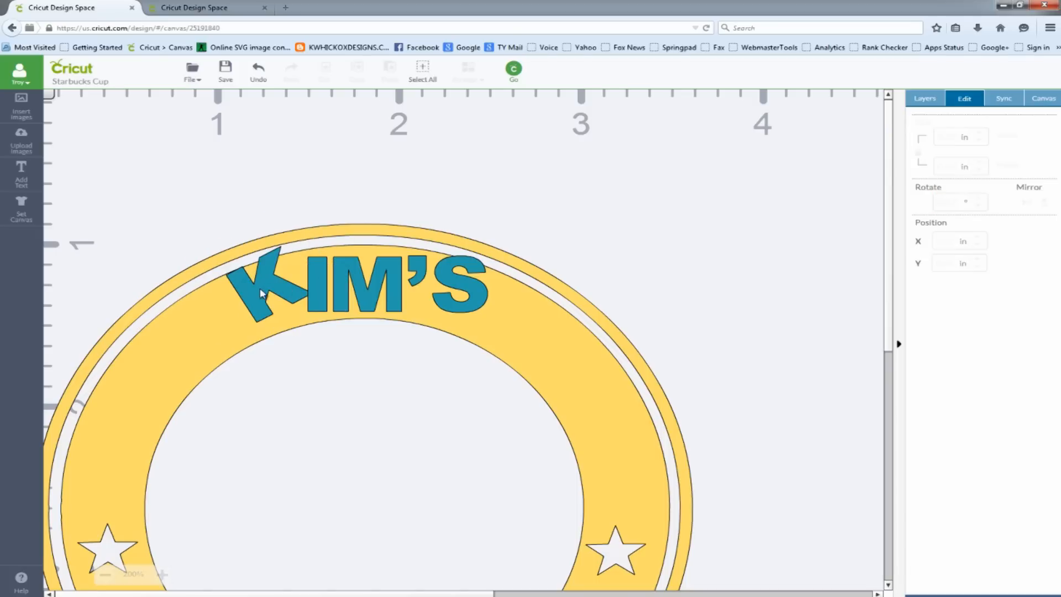
drag(259, 287, 241, 310)
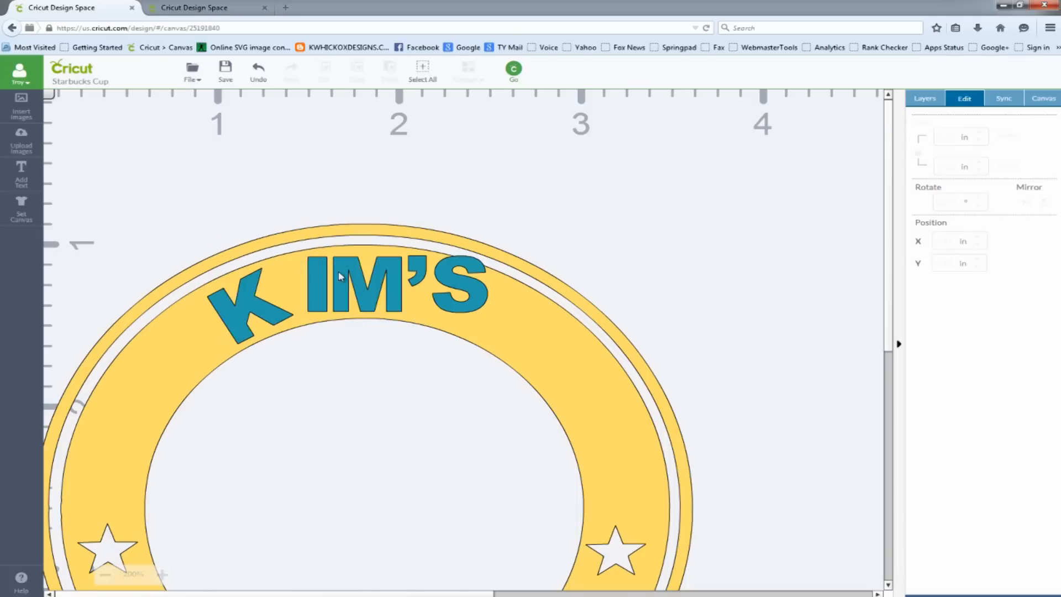
Rotate the second letter counterclockwise to about 336° and place it beside the first letter on the ring band
click(323, 264)
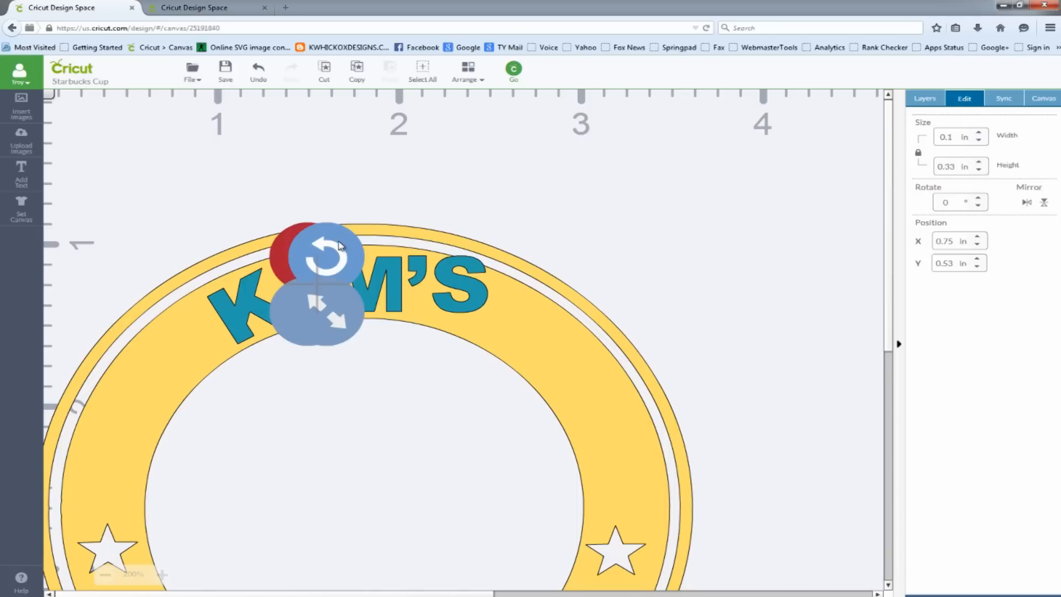
drag(338, 250, 314, 254)
click(348, 210)
click(319, 282)
click(325, 199)
click(319, 295)
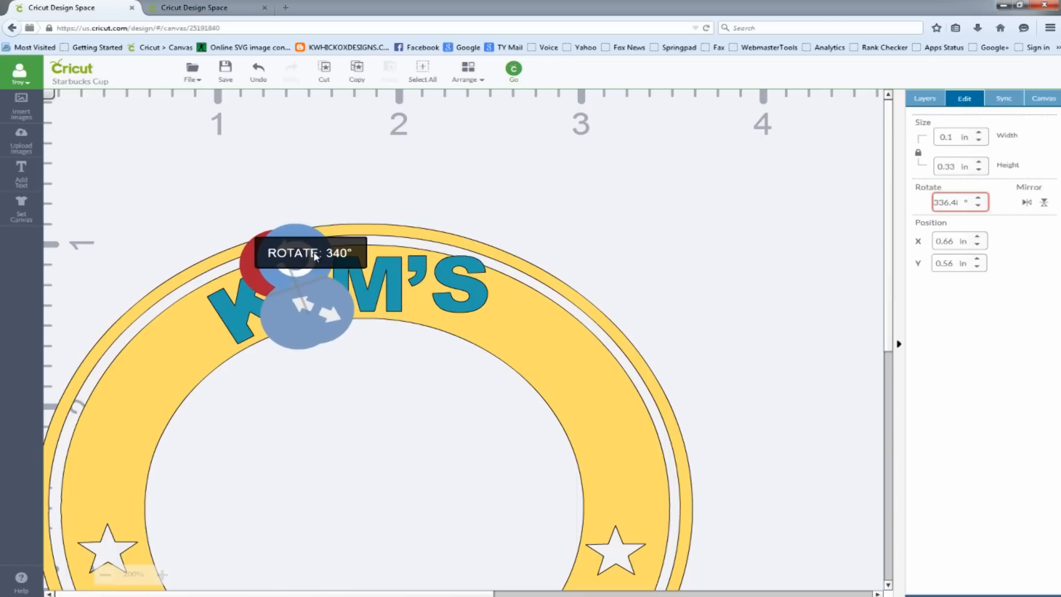
click(351, 154)
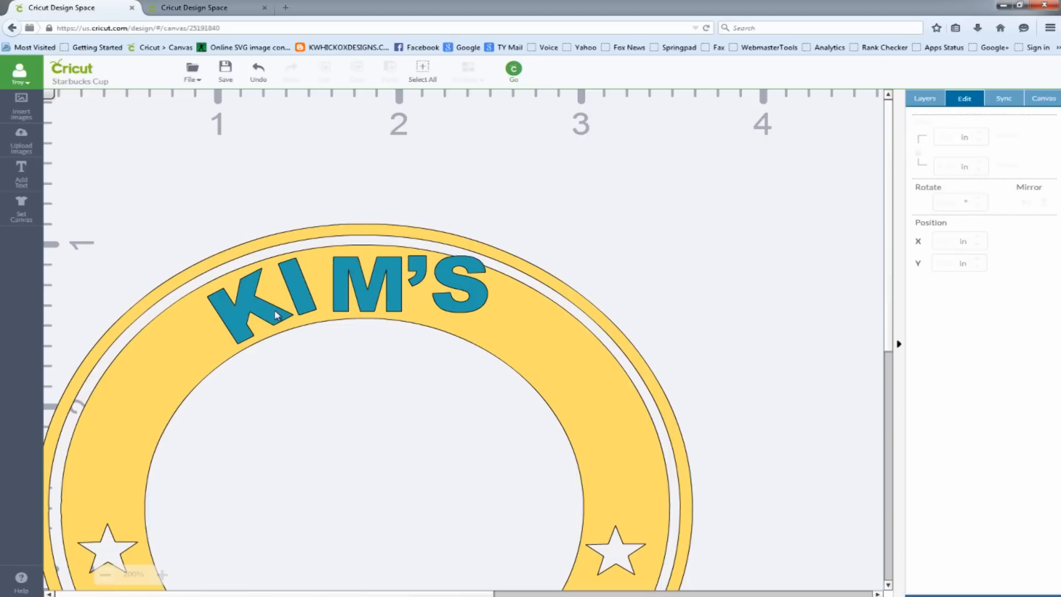
Tilt the second letter slightly back toward upright and nudge it to even its spacing between the neighbouring letters
click(308, 276)
drag(307, 251, 323, 178)
click(370, 243)
drag(300, 311, 310, 313)
click(334, 166)
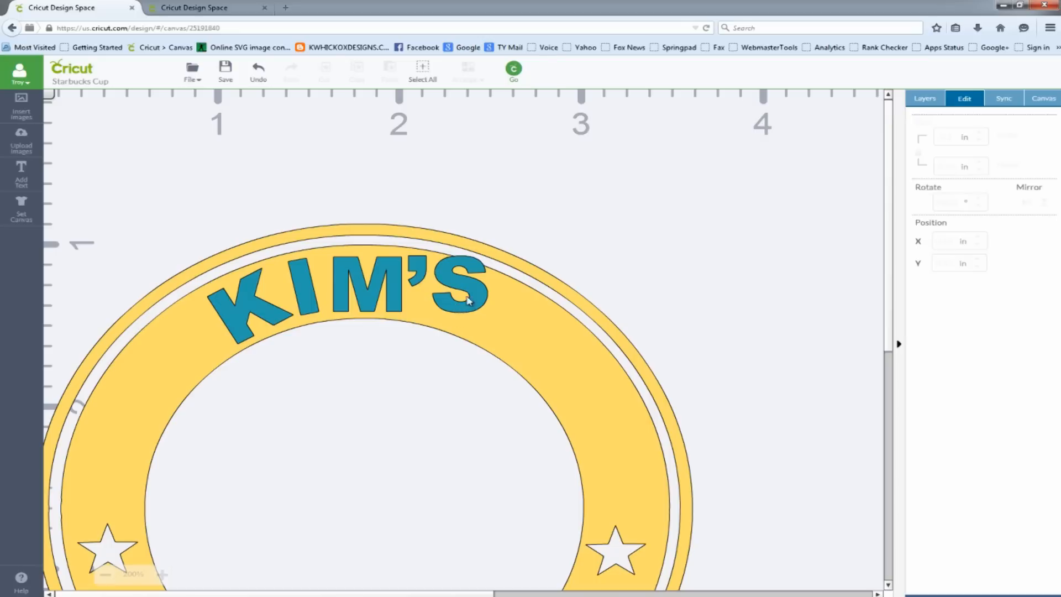
Rotate the S clockwise to about 21° to match the ring band's curve
click(474, 296)
drag(495, 271, 482, 295)
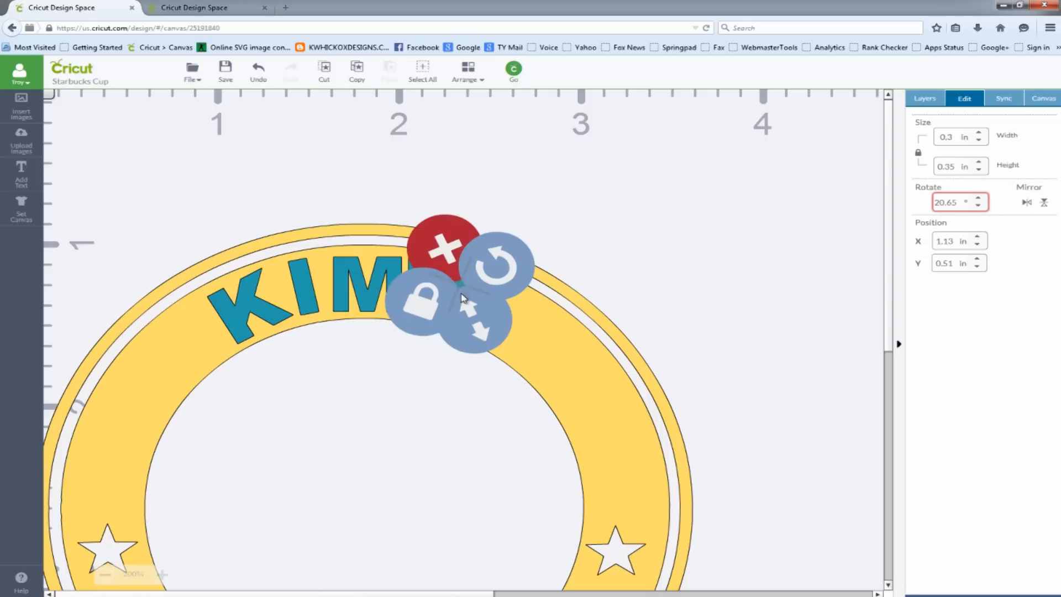
click(487, 290)
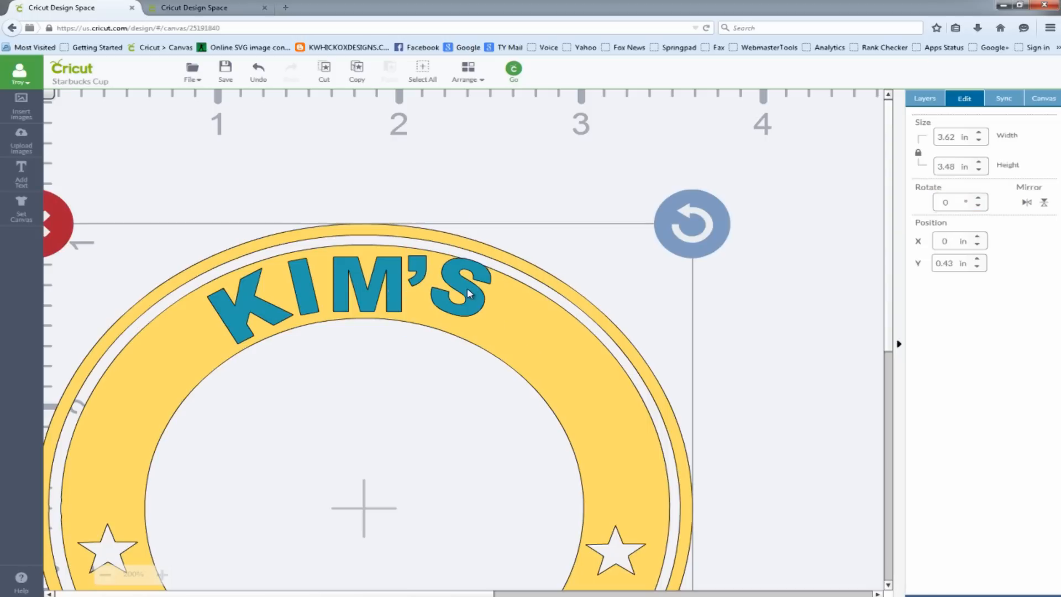
Lower the tilted S slightly so it sits fully within the yellow ring band
click(467, 288)
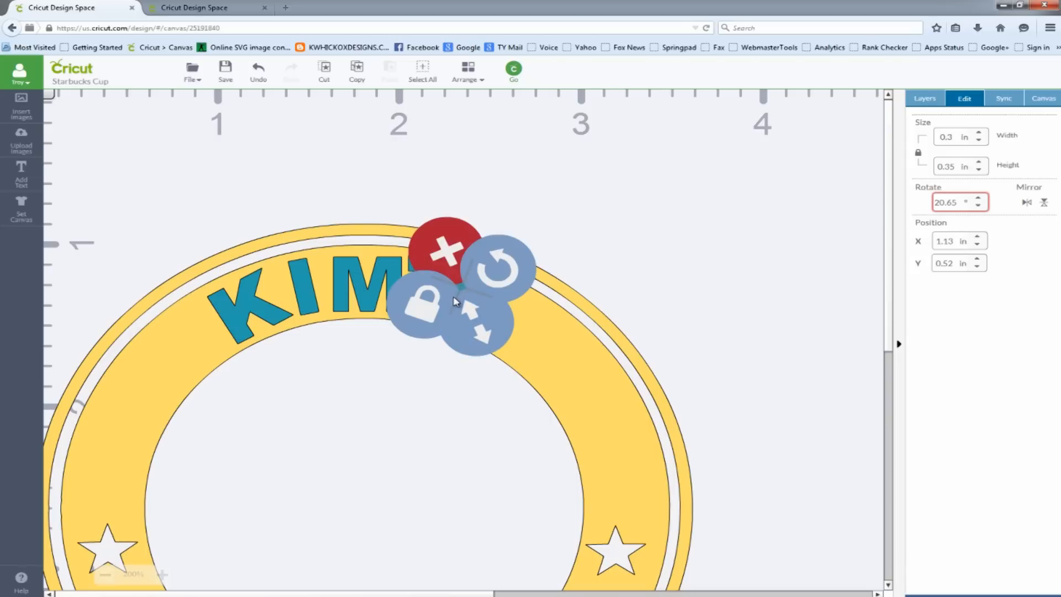
click(542, 223)
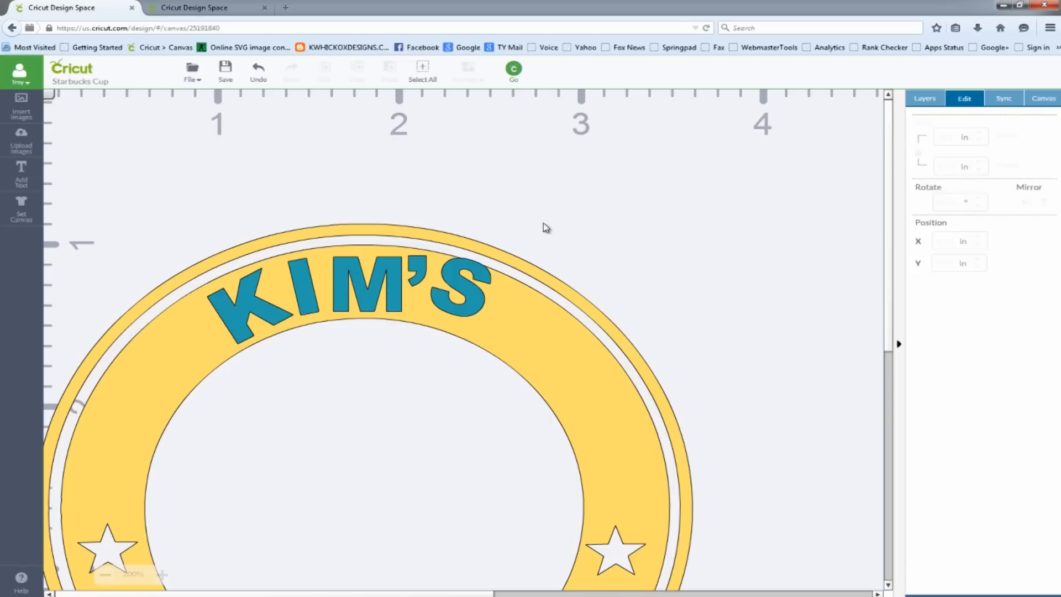
click(461, 291)
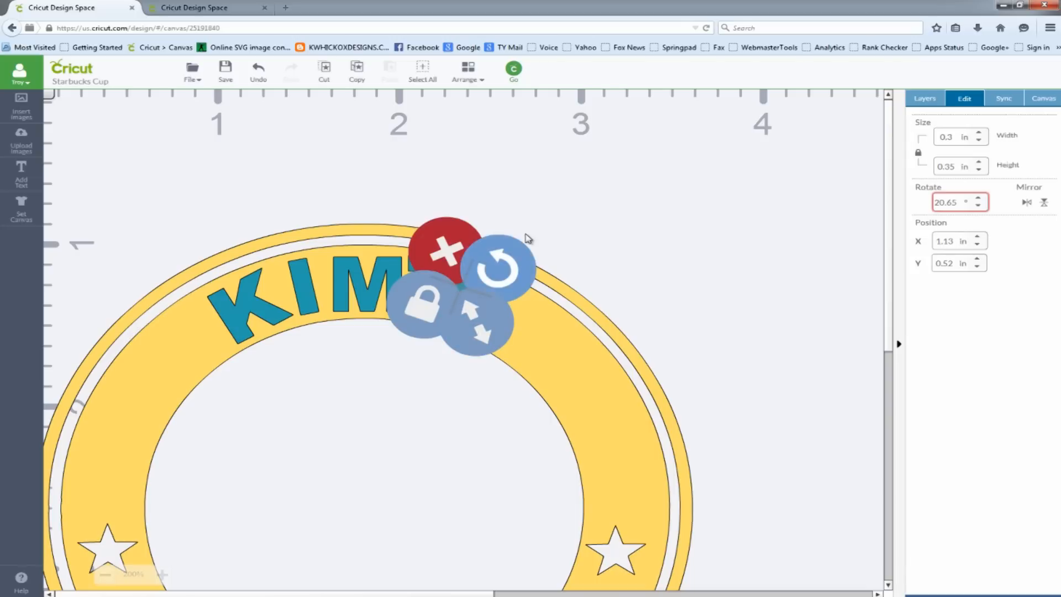
click(526, 234)
click(464, 285)
click(534, 211)
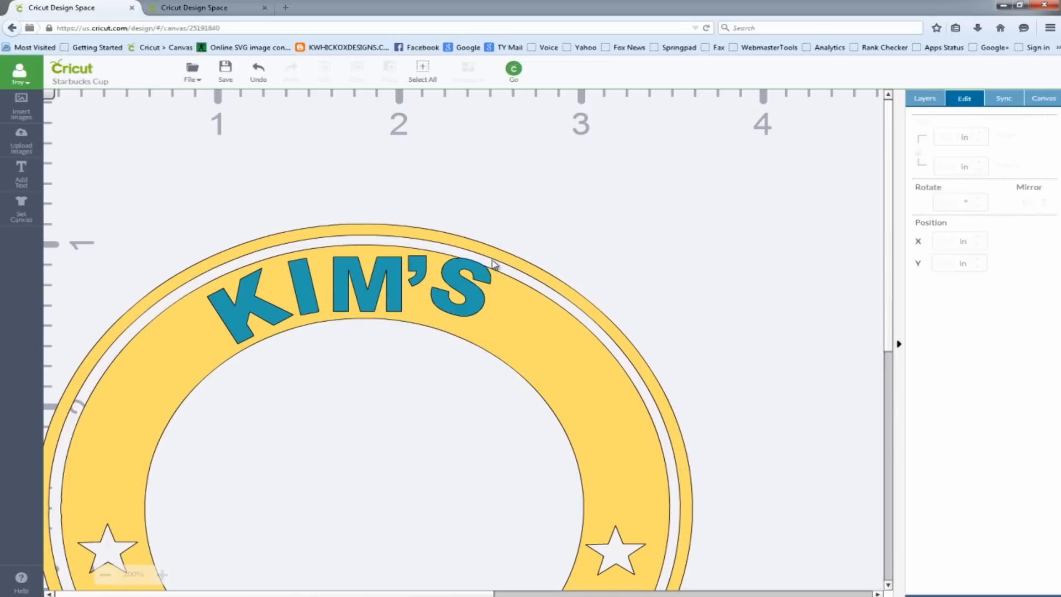
mouse_move(463, 290)
mouse_down()
mouse_move(442, 316)
mouse_move(459, 303)
mouse_up()
click(573, 198)
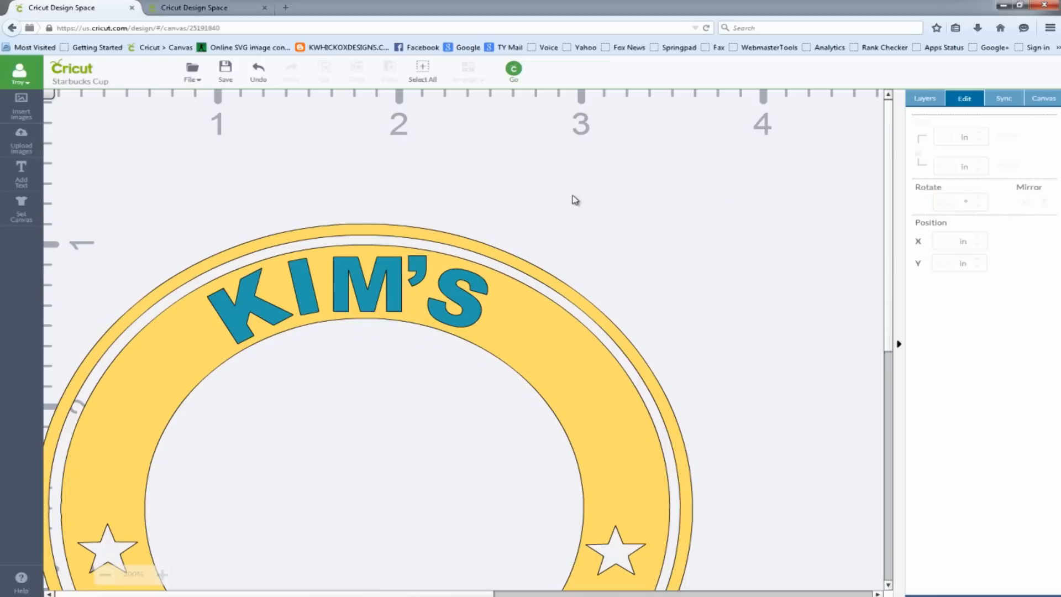
Rotate the apostrophe clockwise to about 8° and shift it toward the S, at about X 1.04 in, Y 0.54 in
click(420, 271)
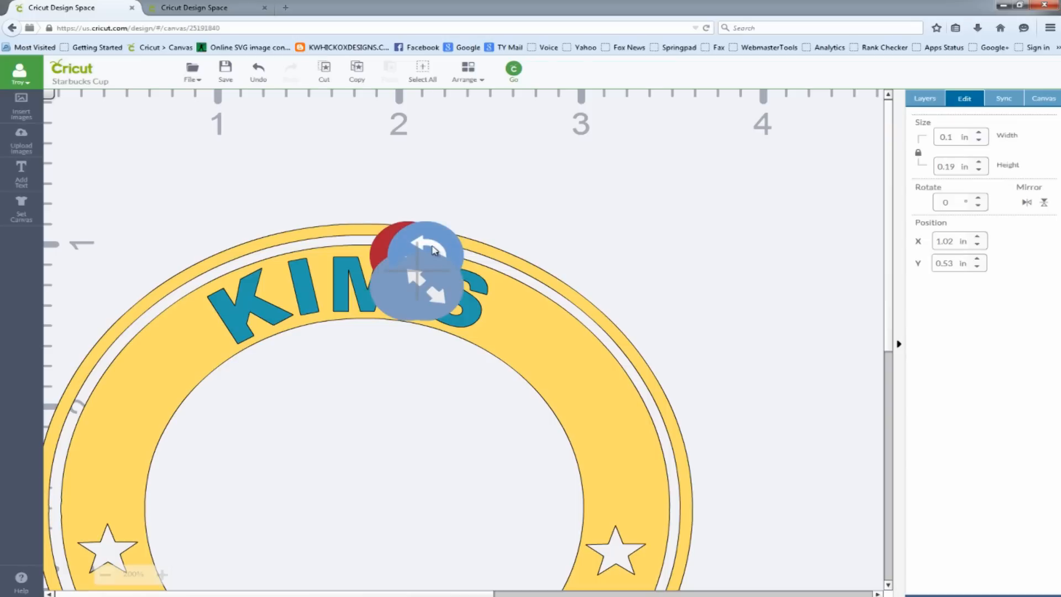
drag(436, 250, 486, 210)
click(486, 210)
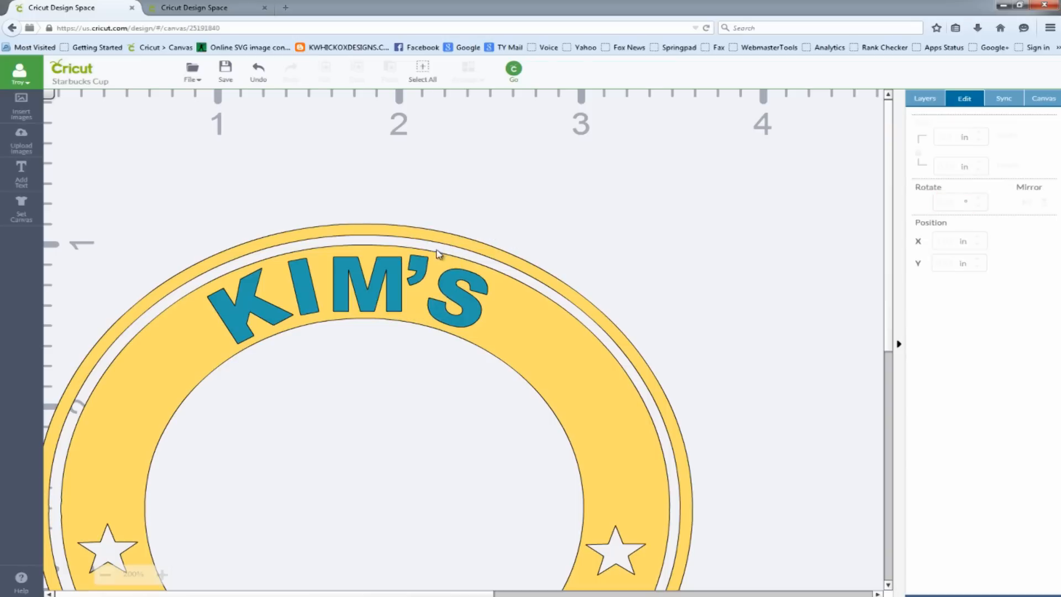
click(425, 268)
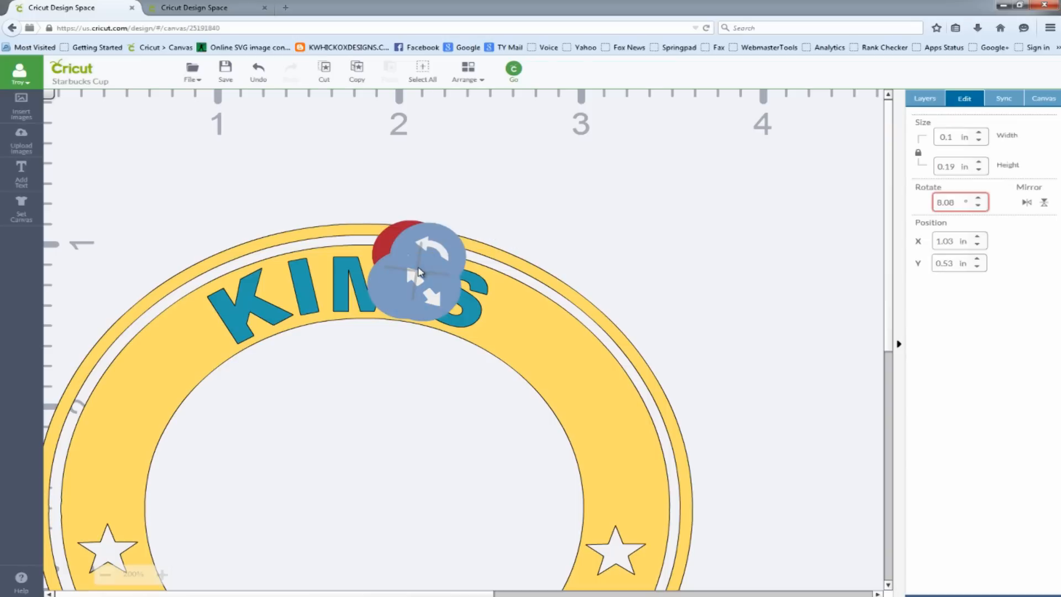
click(422, 251)
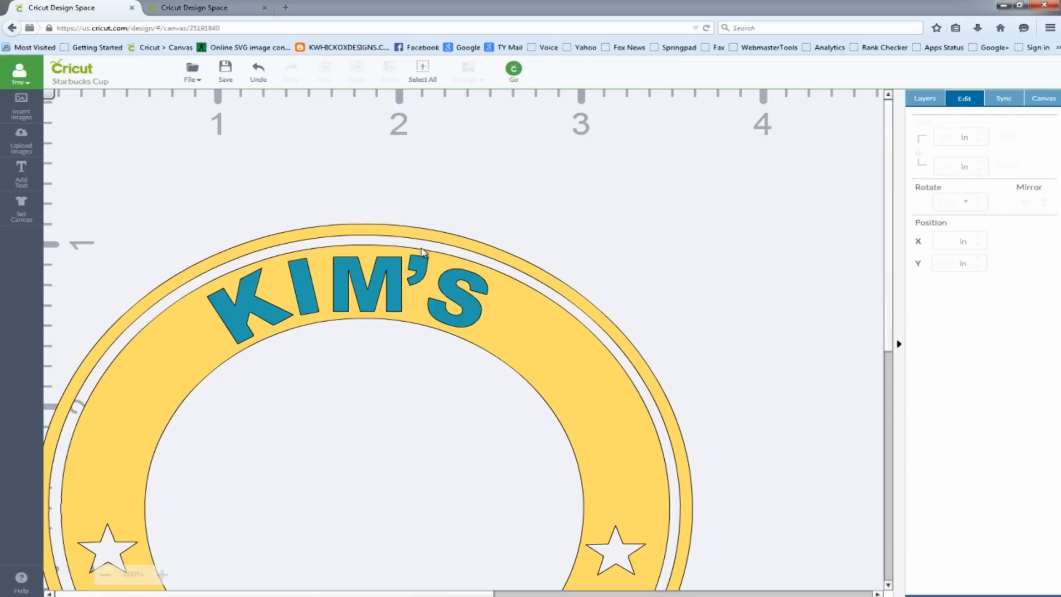
drag(423, 268, 424, 270)
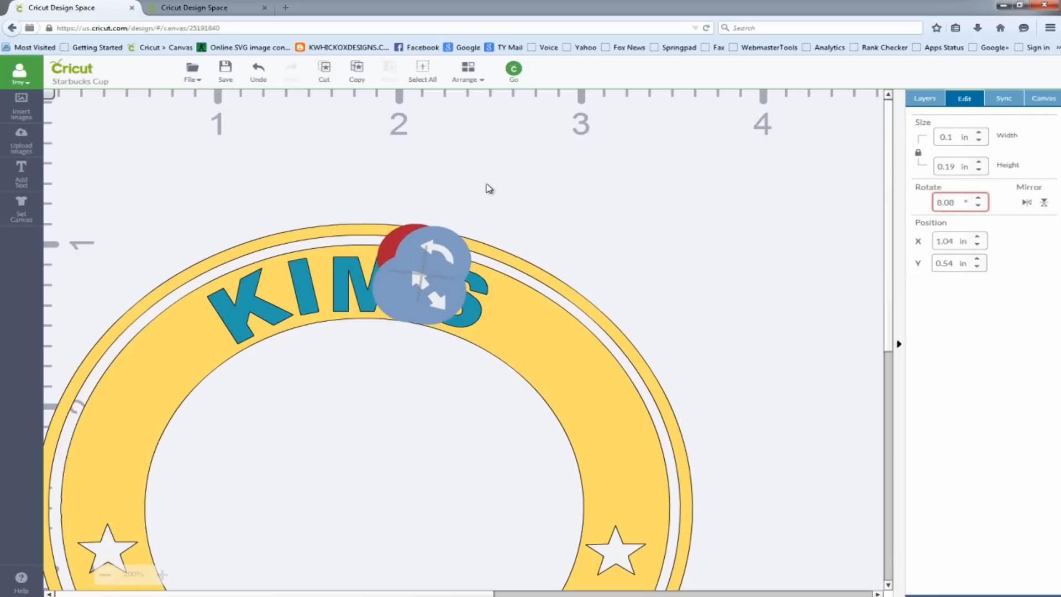
click(489, 189)
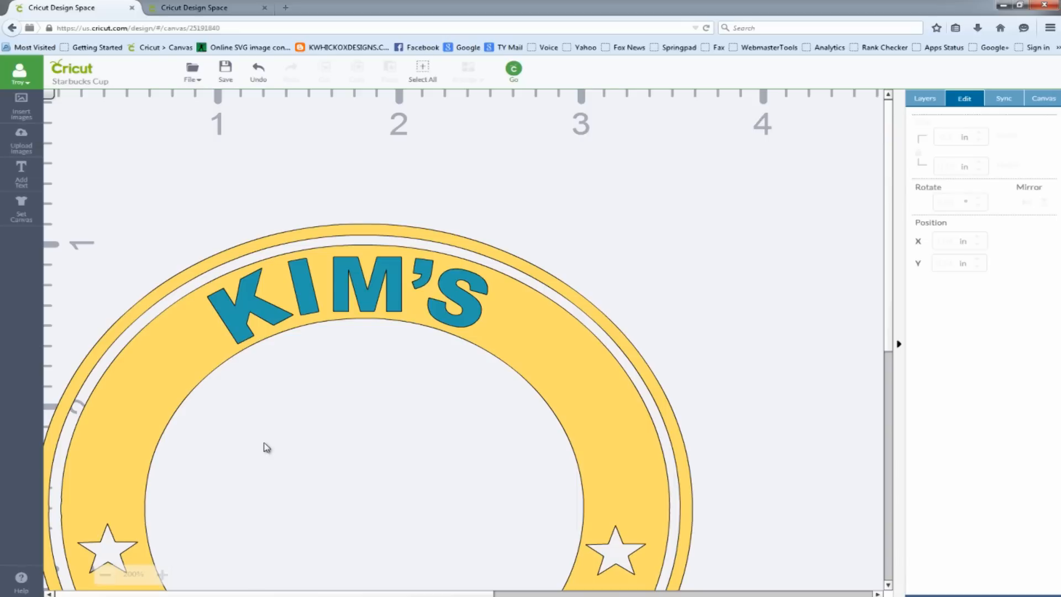
Select all the curved name letters with the apostrophe and weld them into one shape
drag(149, 182, 551, 396)
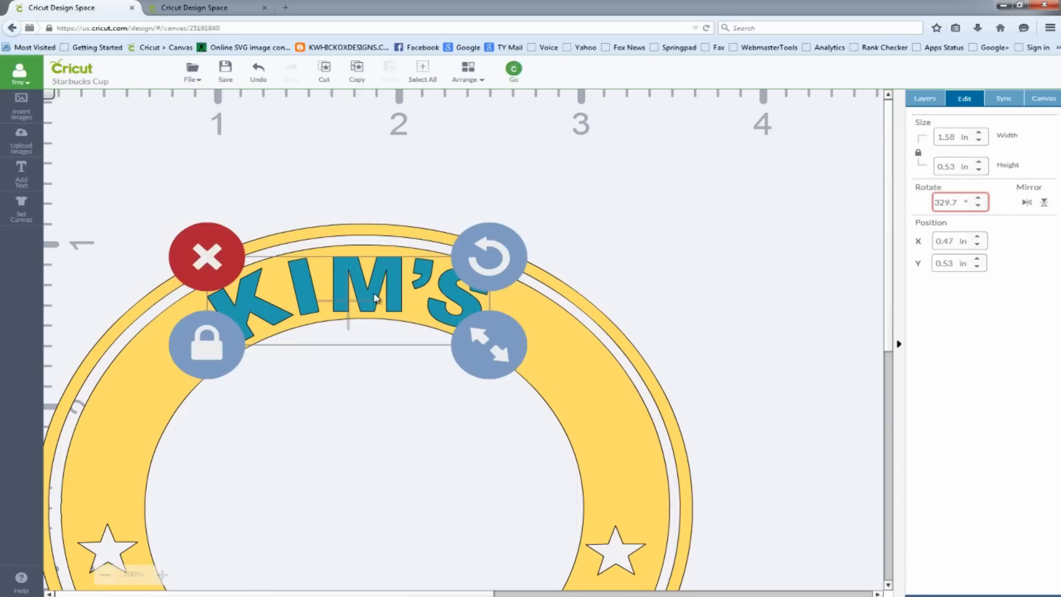
right_click(397, 288)
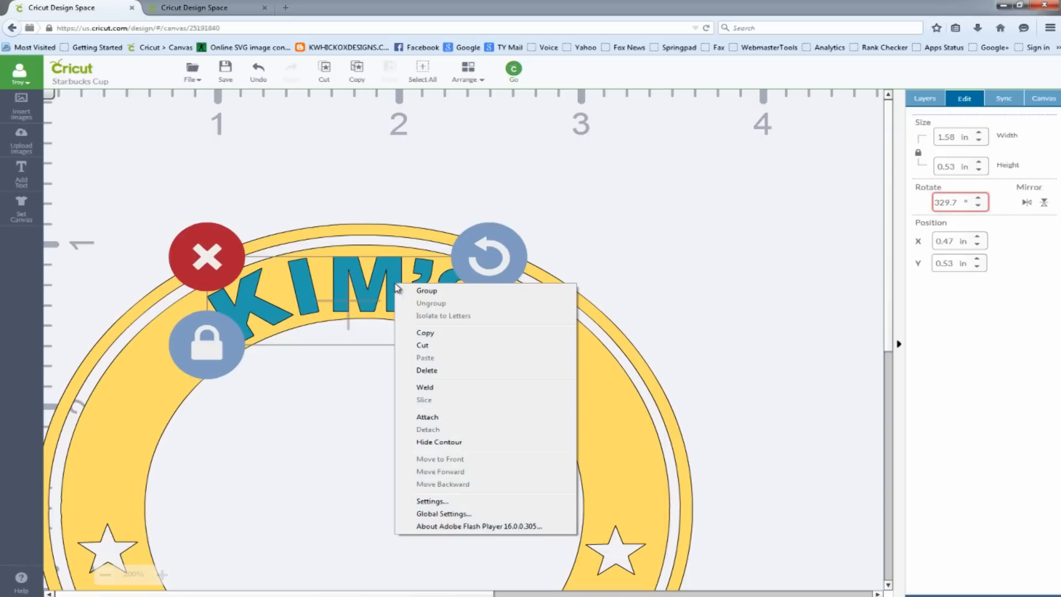
click(425, 387)
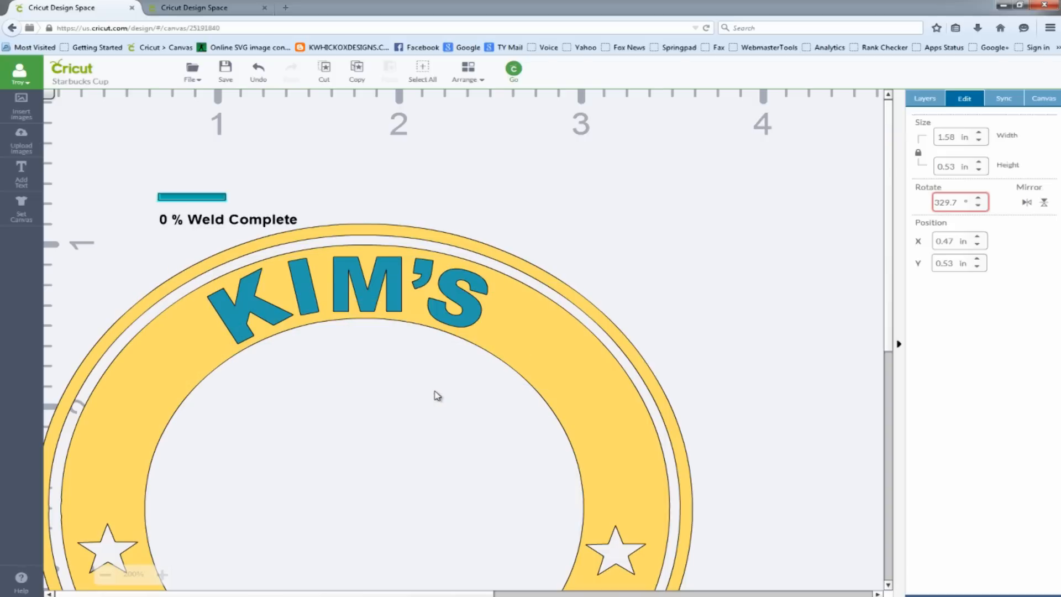
Rotate the welded name to about 0.77° and center it in the ring's upper band at X 0.49 in, Y 0.53 in
click(479, 288)
drag(482, 257, 470, 266)
drag(398, 286, 406, 285)
drag(484, 264, 490, 263)
click(561, 184)
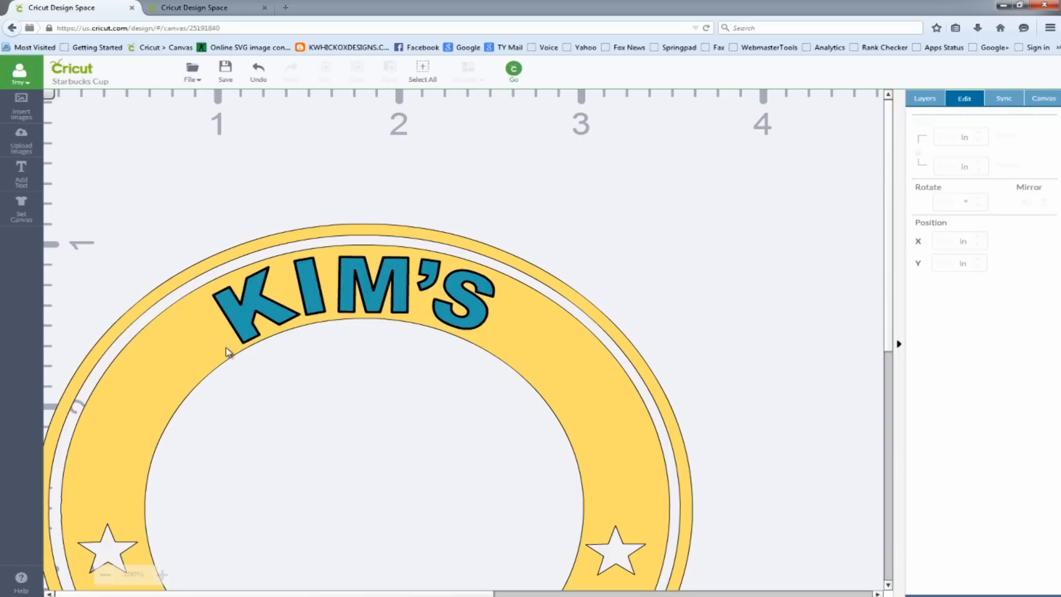
click(402, 293)
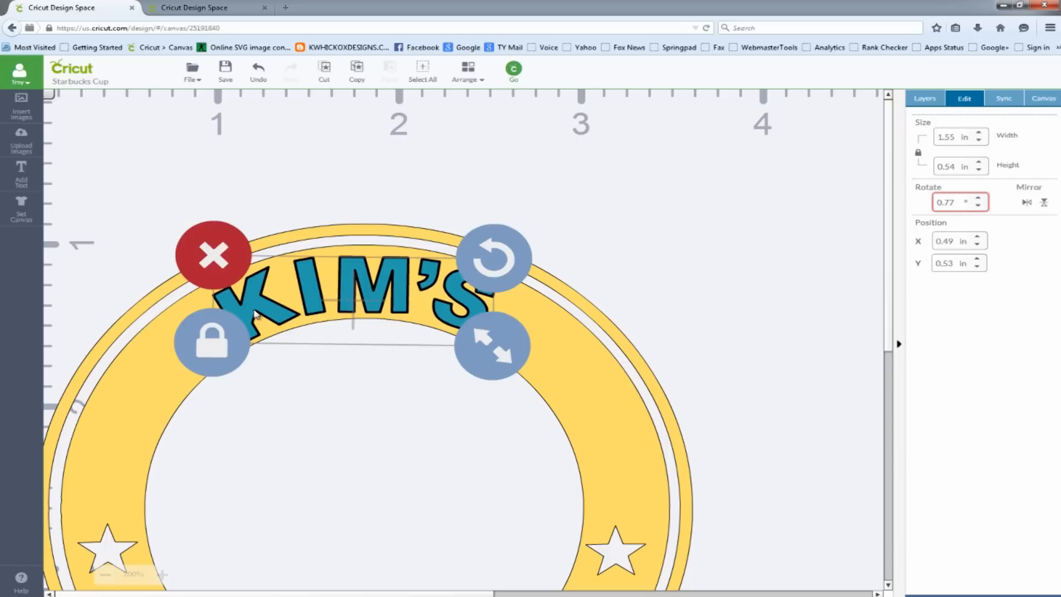
click(576, 191)
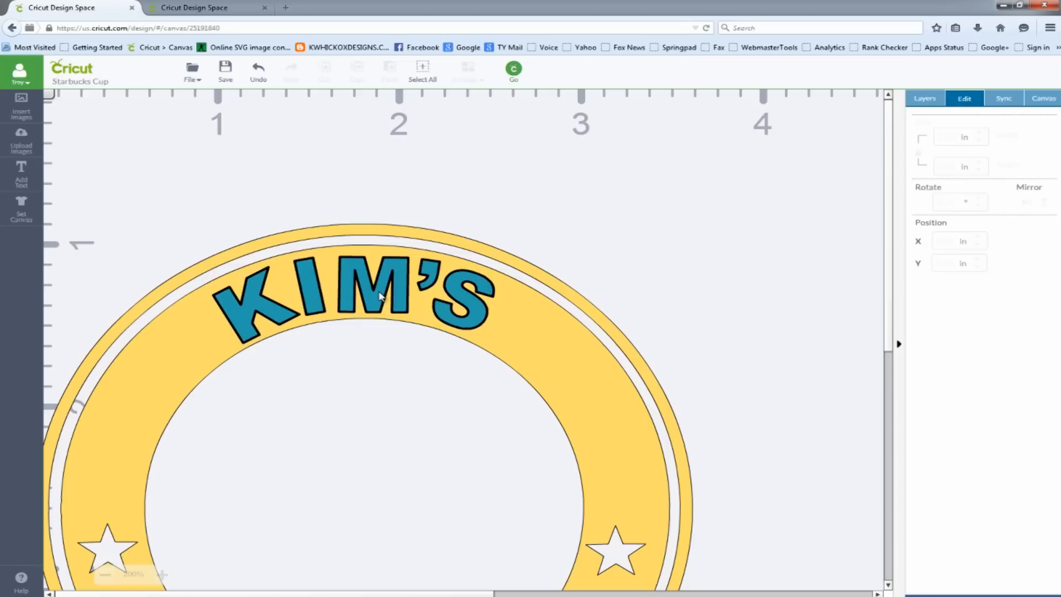
Slice the welded name out of the yellow ring and delete the leftover letter pieces so the name is cut out of the band
click(380, 296)
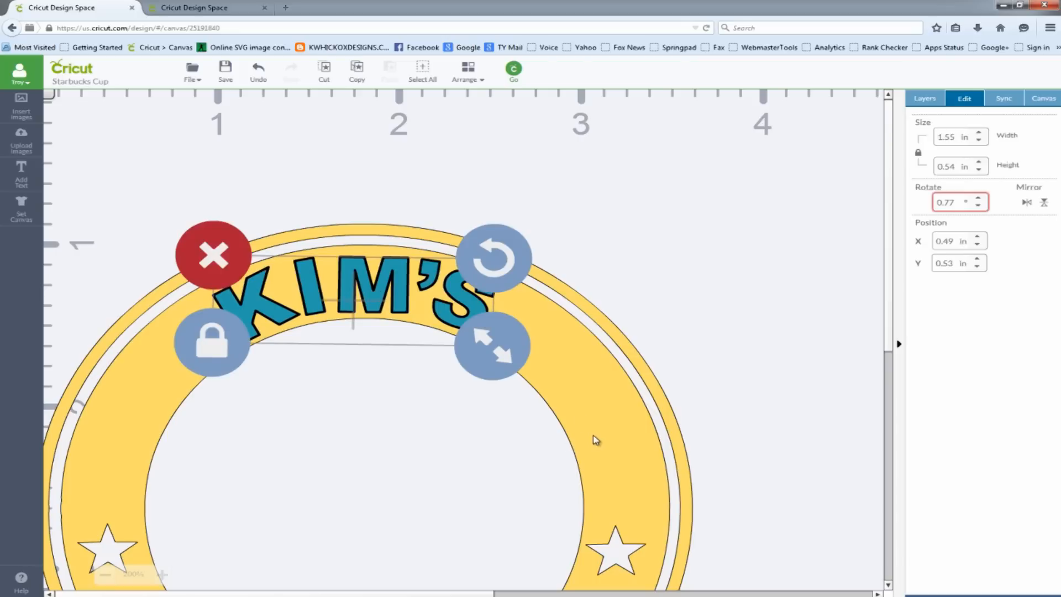
click(579, 399)
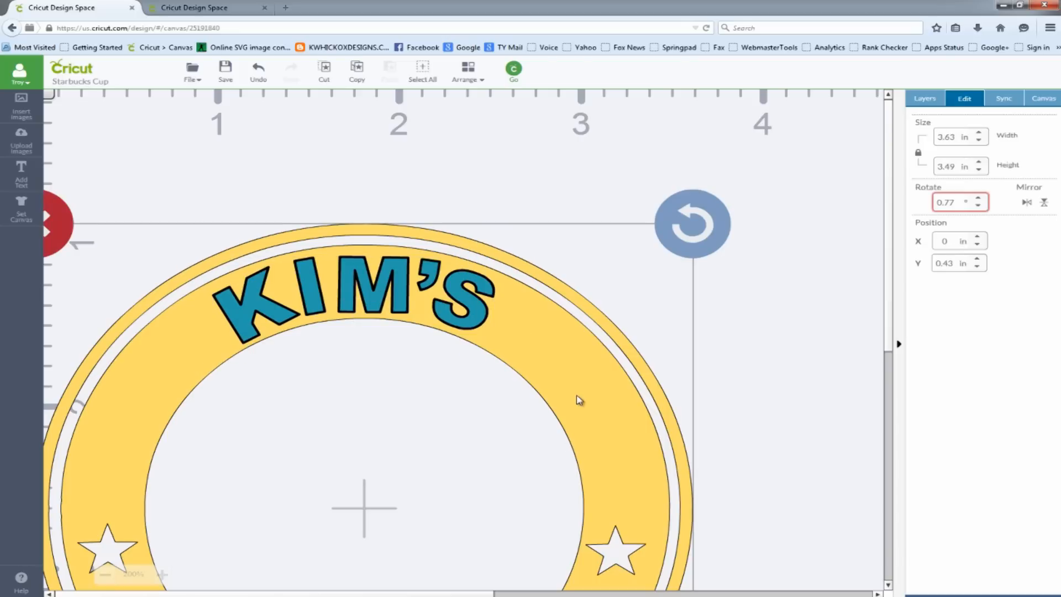
right_click(578, 399)
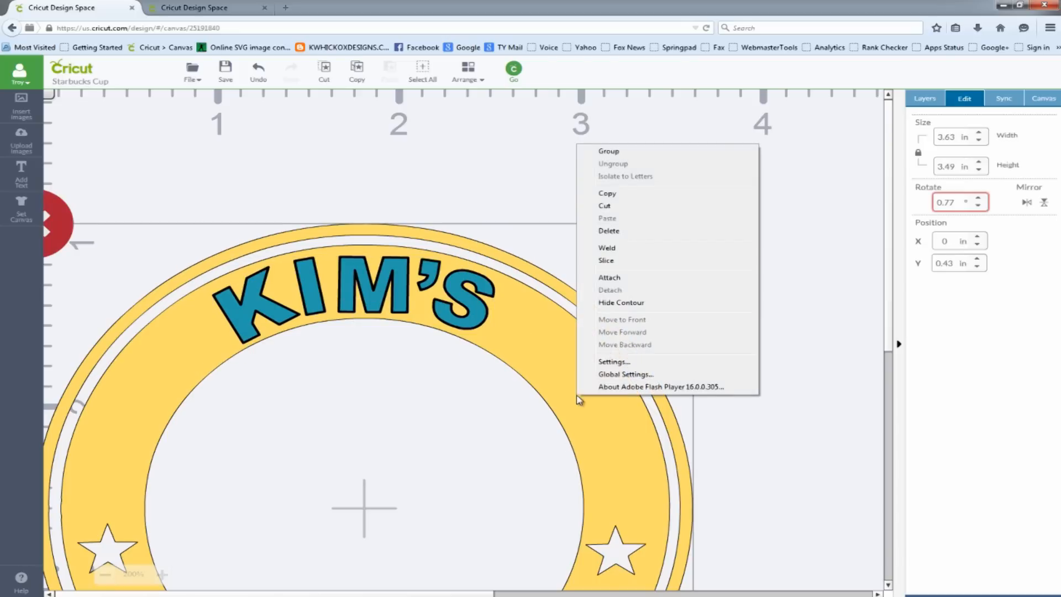
click(628, 264)
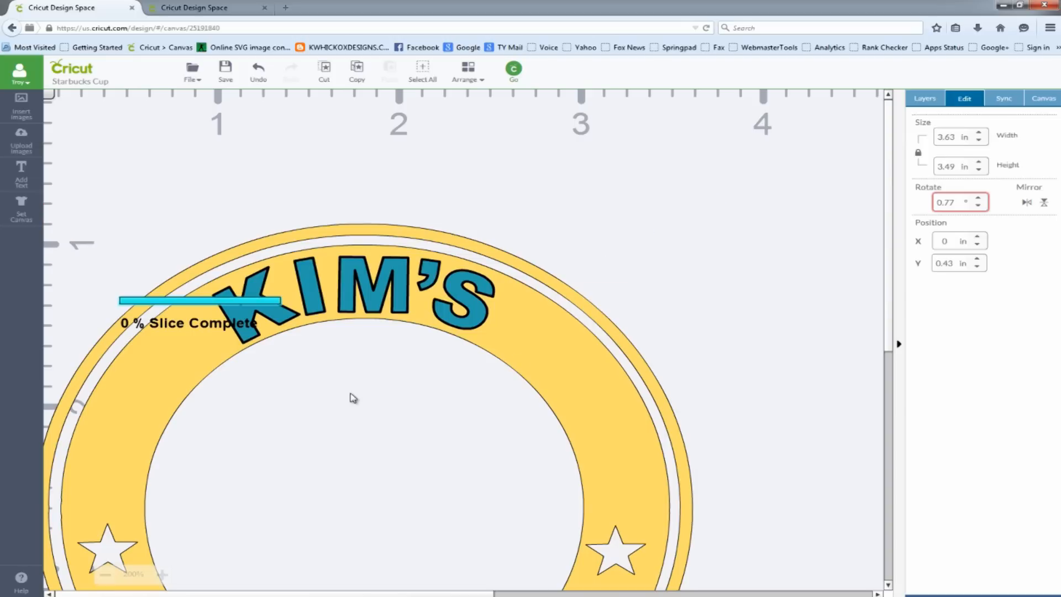
click(366, 294)
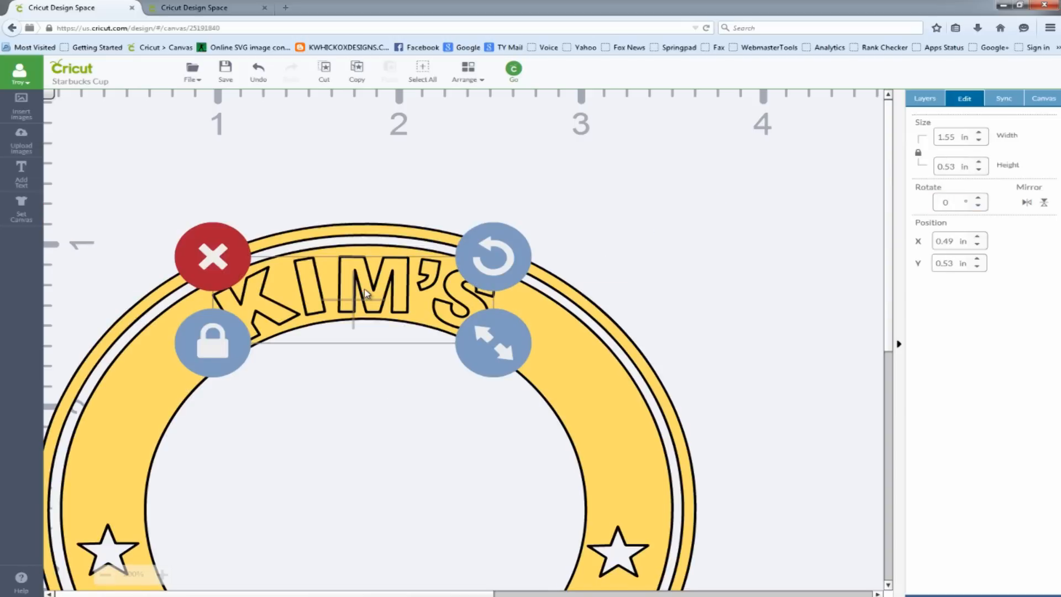
key(Delete)
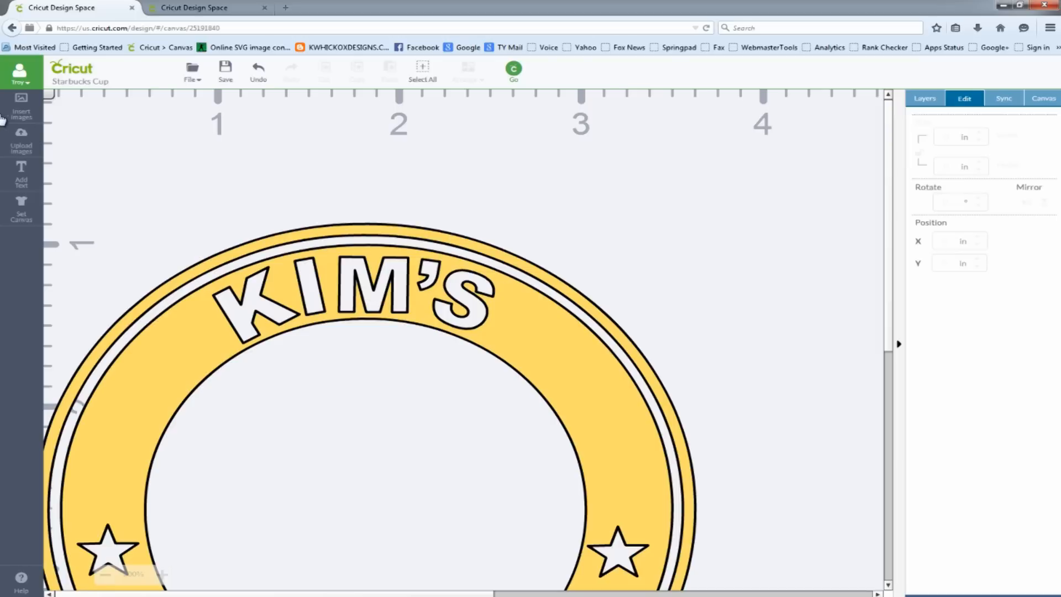
Check the whole ring design at 150% zoom and proceed to the cutting mat preview
click(105, 575)
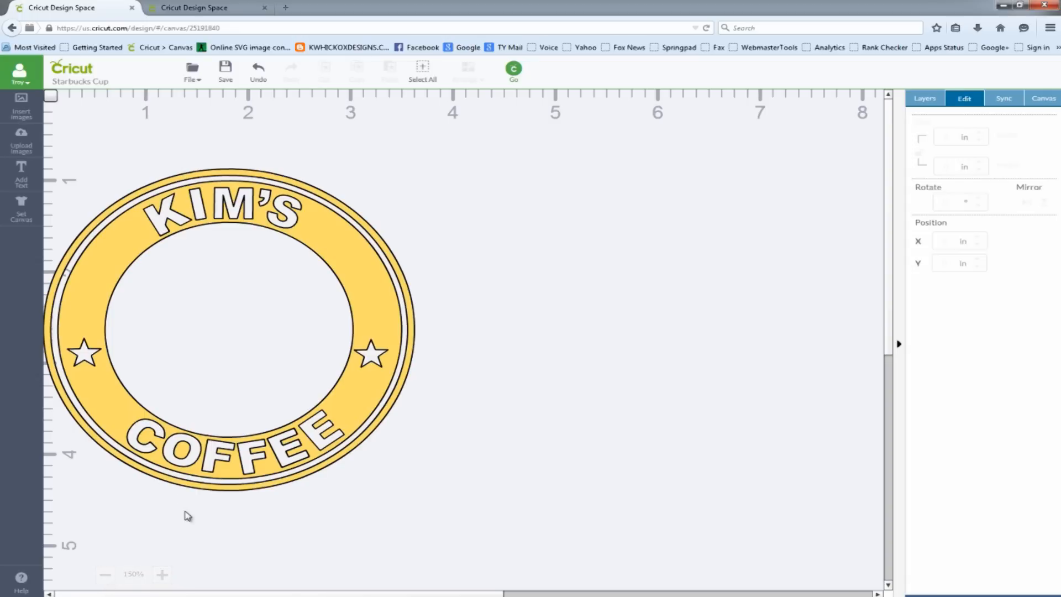
click(519, 74)
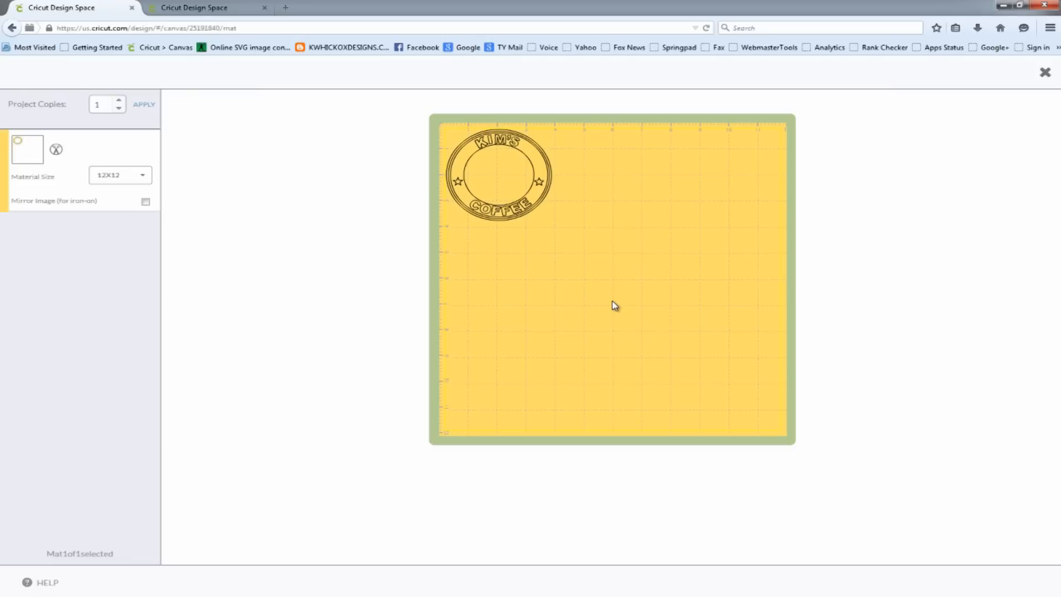